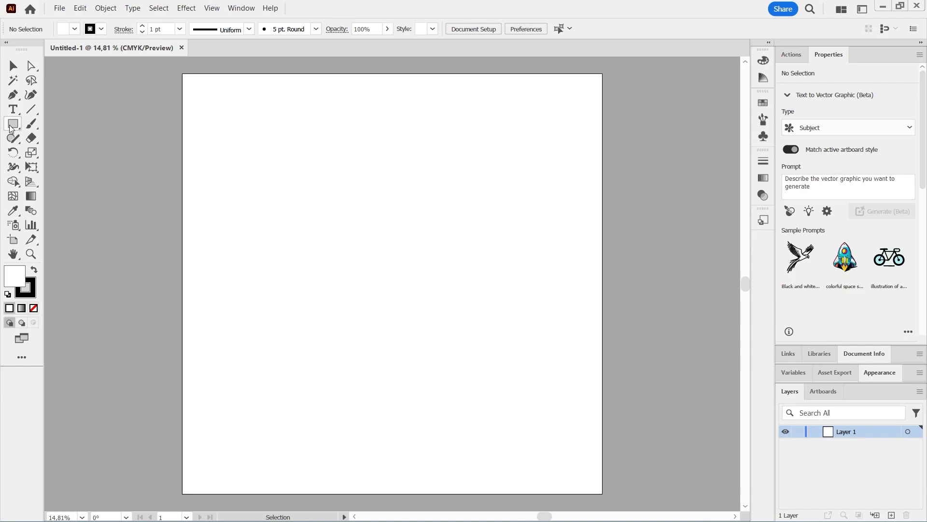
Create a circle 1752 px wide and 1752 px high with the Ellipse tool
left_click(277, 186)
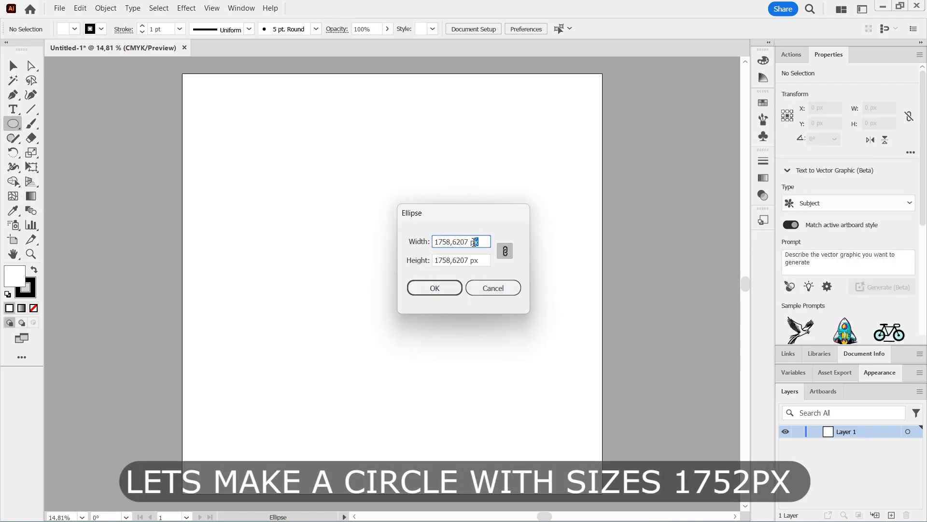
type("1752")
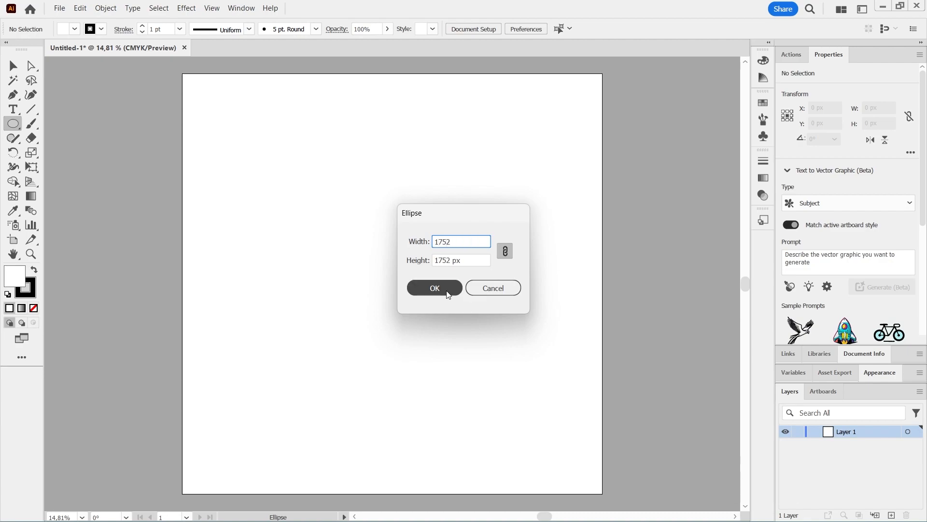
left_click(447, 289)
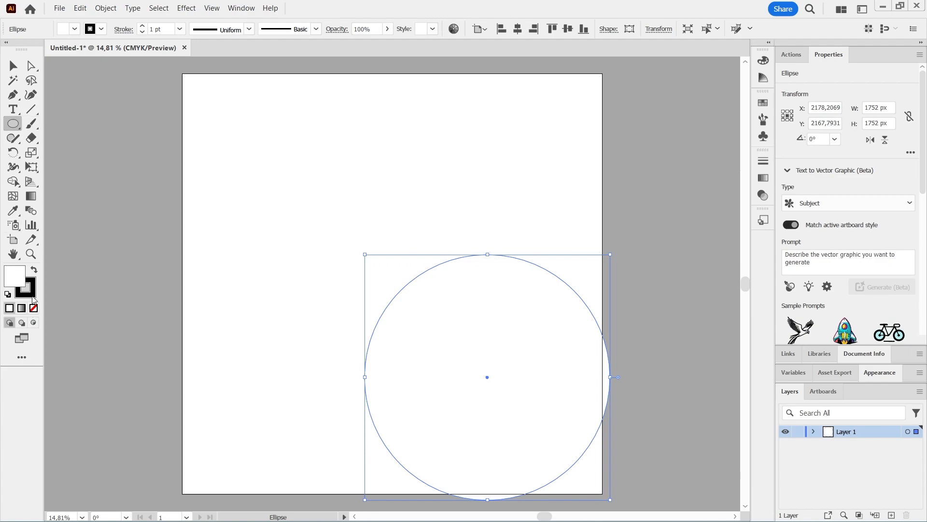
Centre the large circle horizontally and vertically on the artboard
left_click(34, 289)
left_click(13, 65)
mouse_move(370, 340)
left_mouse_down()
mouse_move(296, 255)
mouse_move(275, 254)
left_mouse_up()
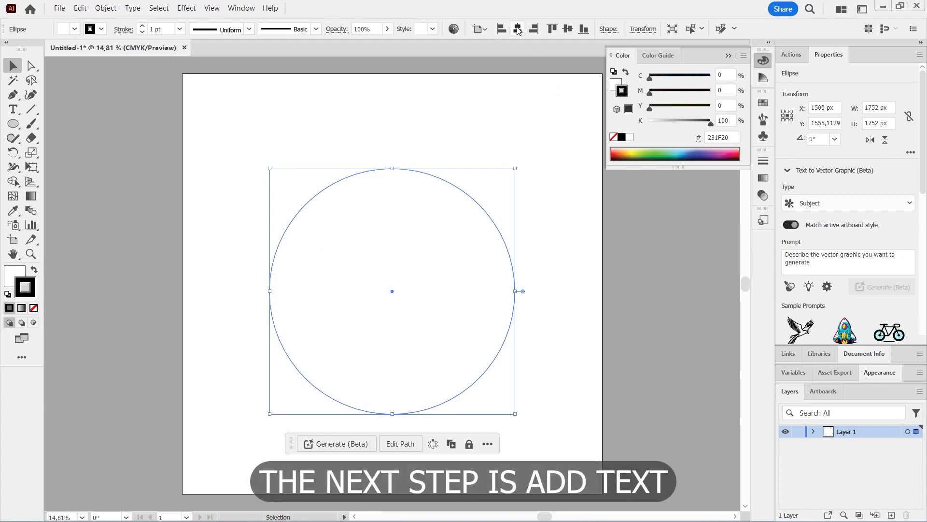
left_click(569, 30)
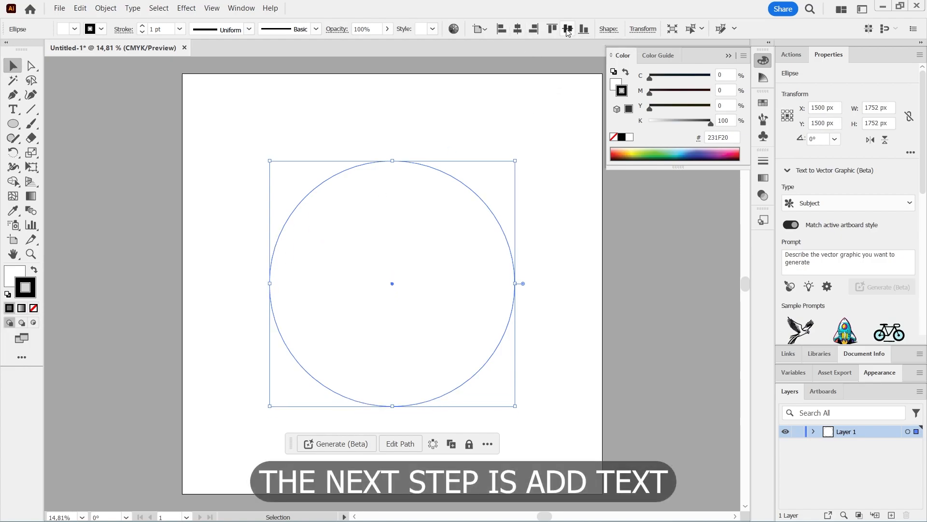
Add the text "TATIIARTS" at 400 pt along the circle with the Type on a Path tool, starting at the circle's leftmost point
left_click_drag(13, 109, 90, 136)
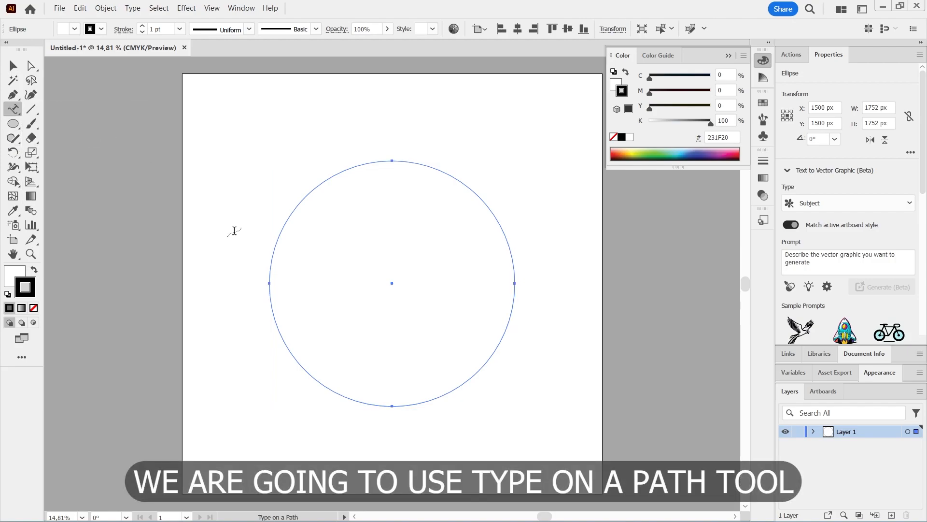
left_click(270, 279)
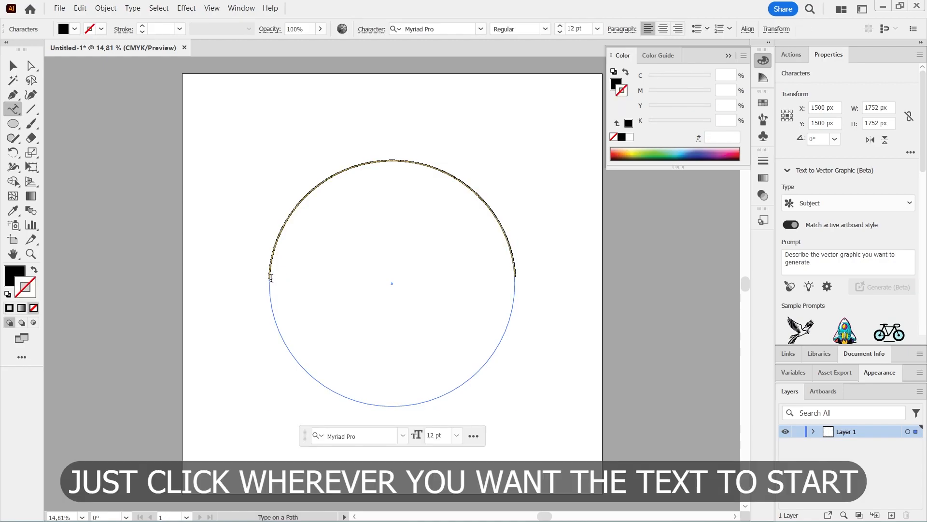
left_click(434, 436)
key("BackSpace")
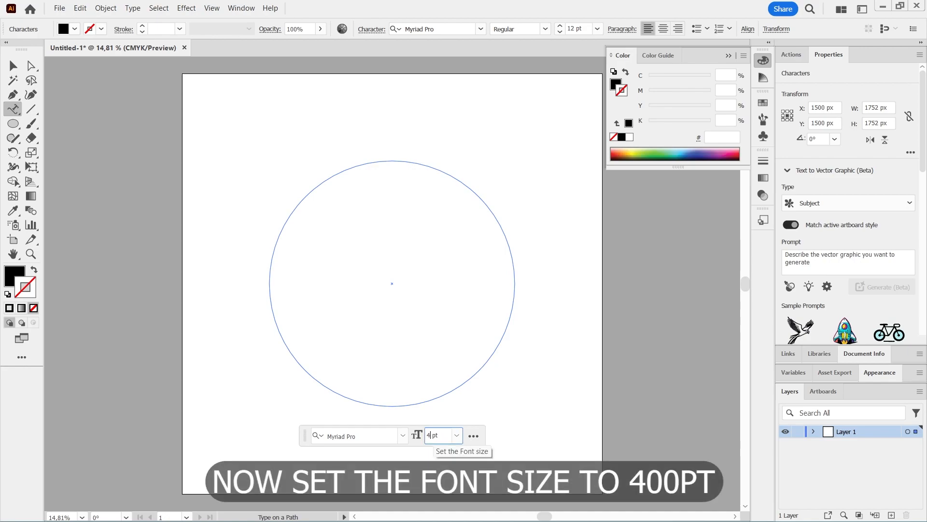
type("400")
key("Return")
type("TA")
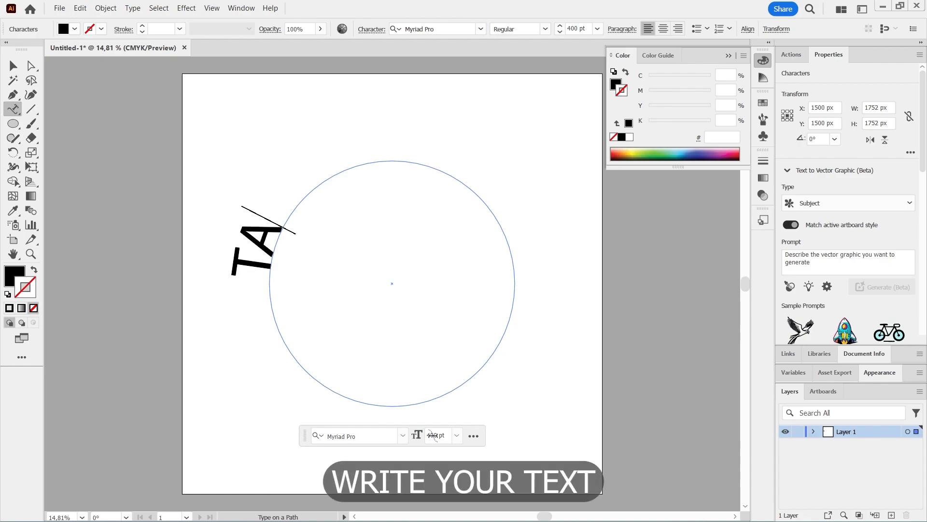
type("TIIARTS")
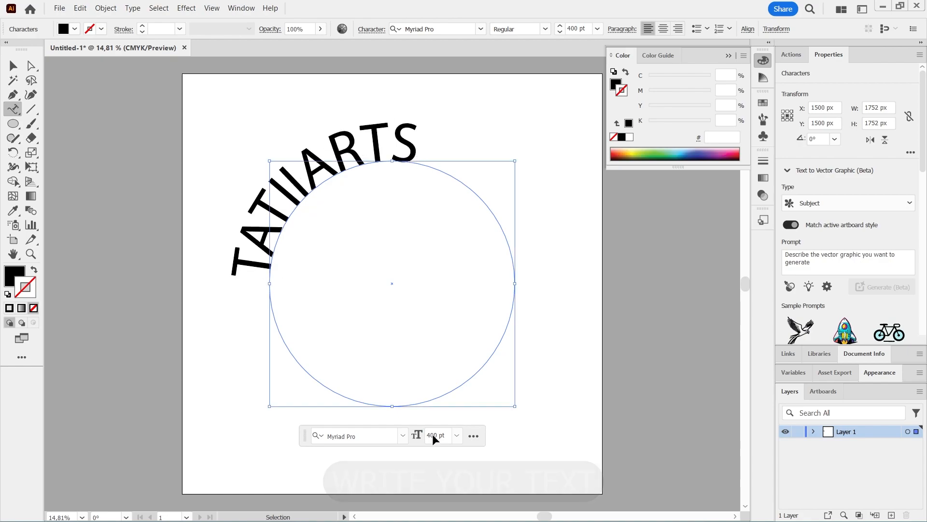
Set the font of the whole curved "TATIIARTS" text to Reross Quadratic
key("ctrl+a")
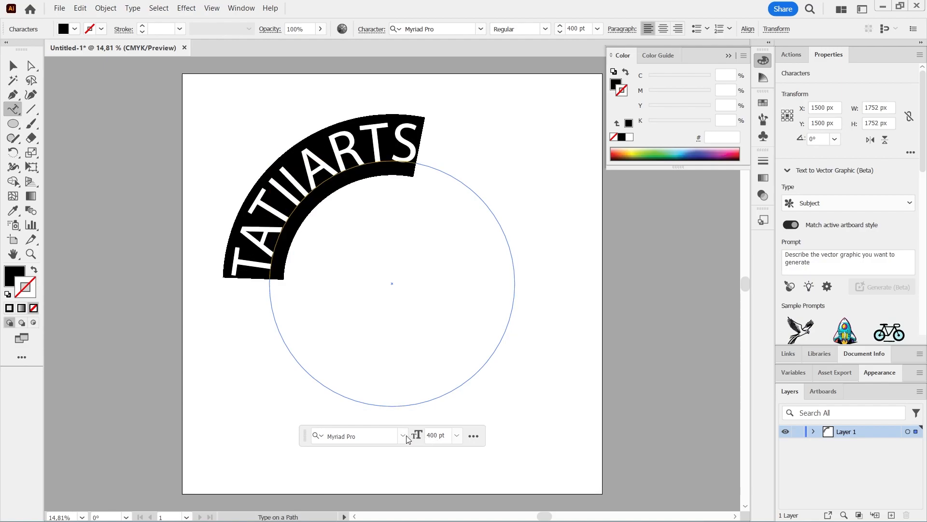
left_click(406, 437)
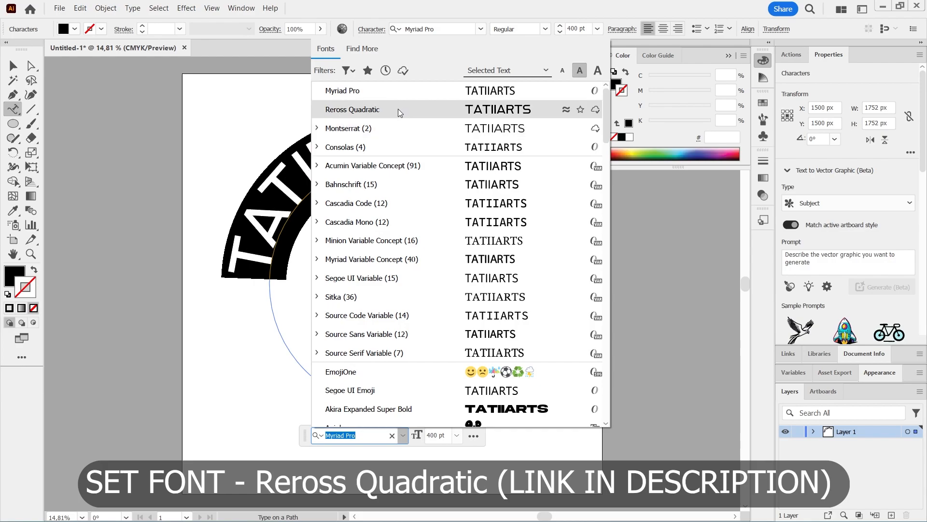
left_click(504, 116)
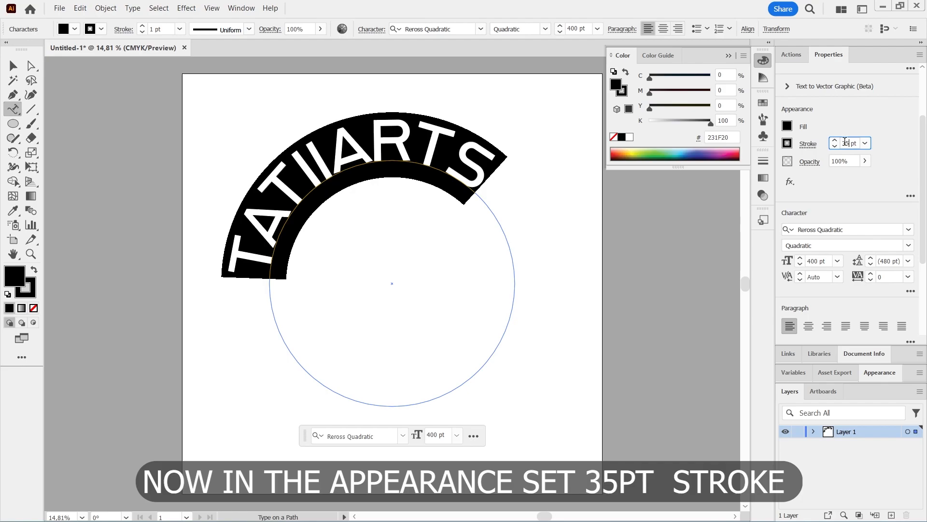
Give the curved text a 35 pt stroke and set its letter spacing to 200
key("Return")
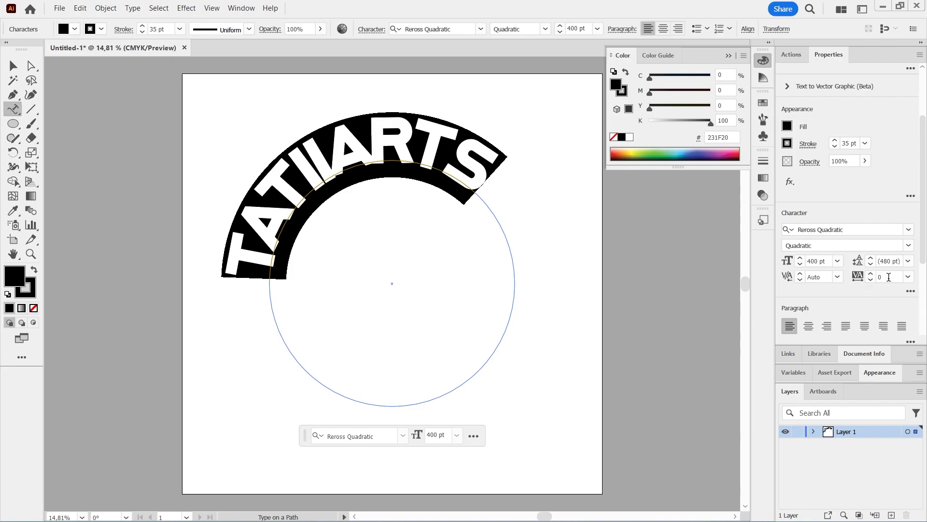
left_click(884, 275)
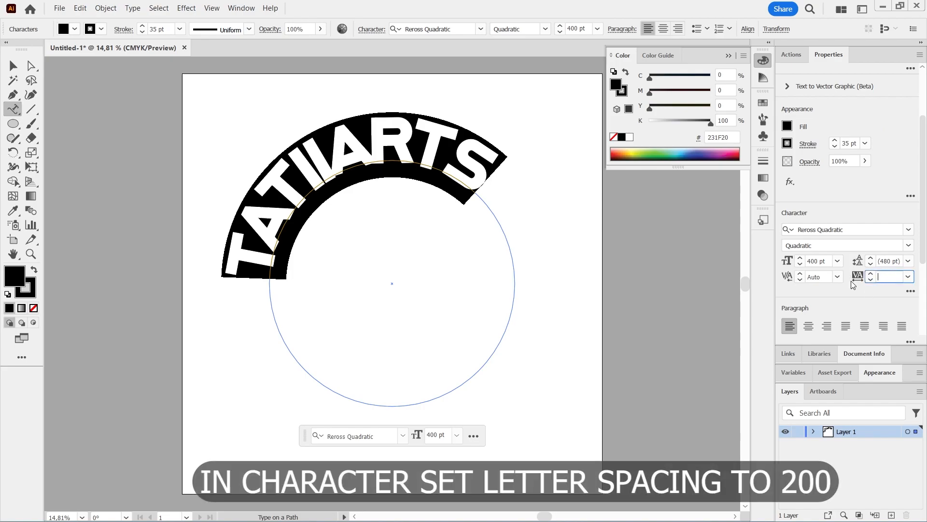
left_click(908, 277)
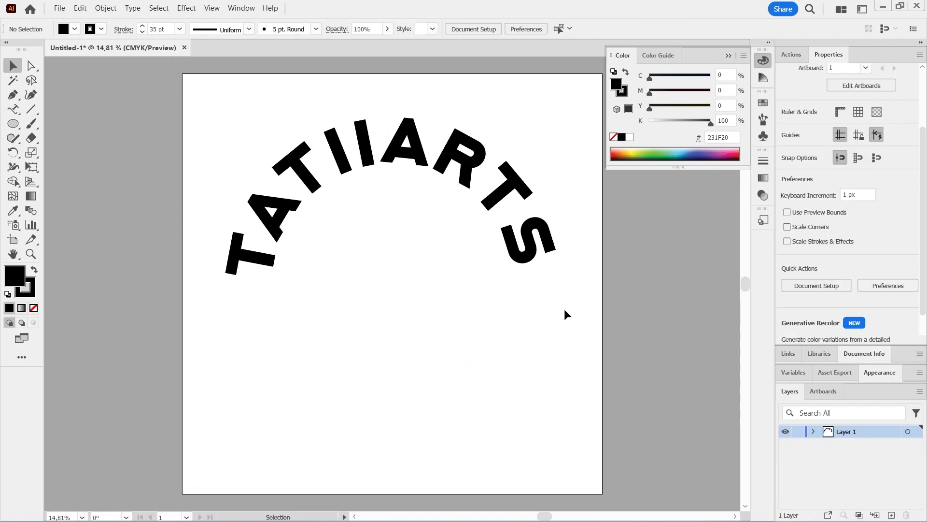
Draw a 3000 px horizontal guide line across the artboard, rotate the curved text slightly clockwise to level its ends, and remove the line
left_click(30, 111)
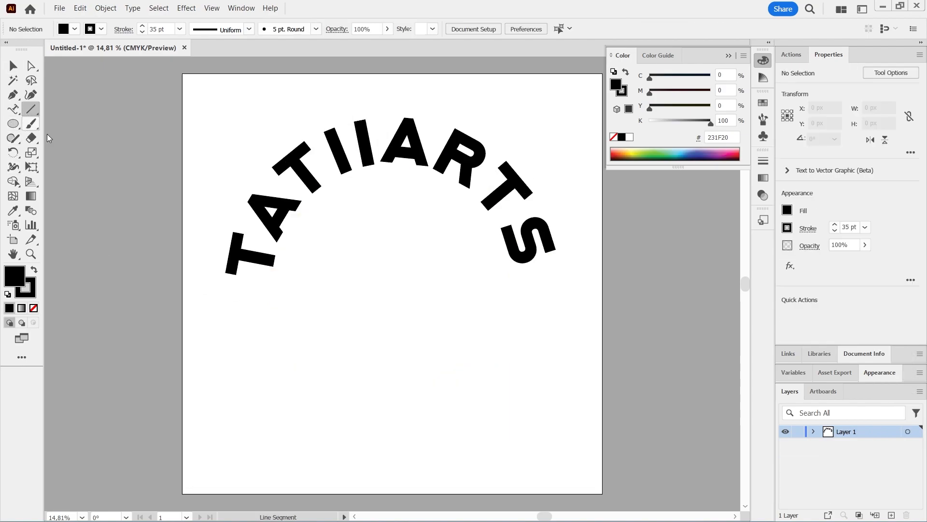
mouse_move(182, 280)
left_mouse_down()
mouse_move(617, 281)
mouse_move(603, 281)
left_mouse_up()
key("v")
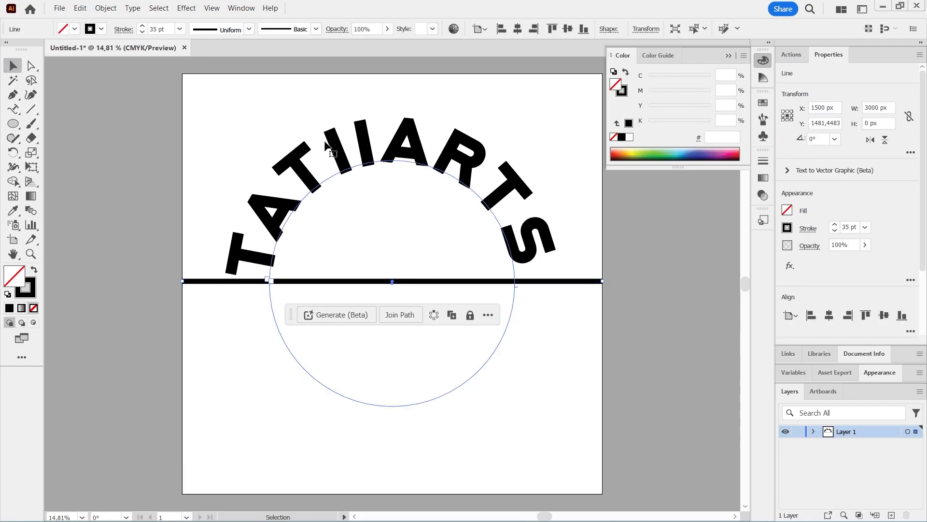
left_click(327, 144)
left_click_drag(519, 151, 525, 160)
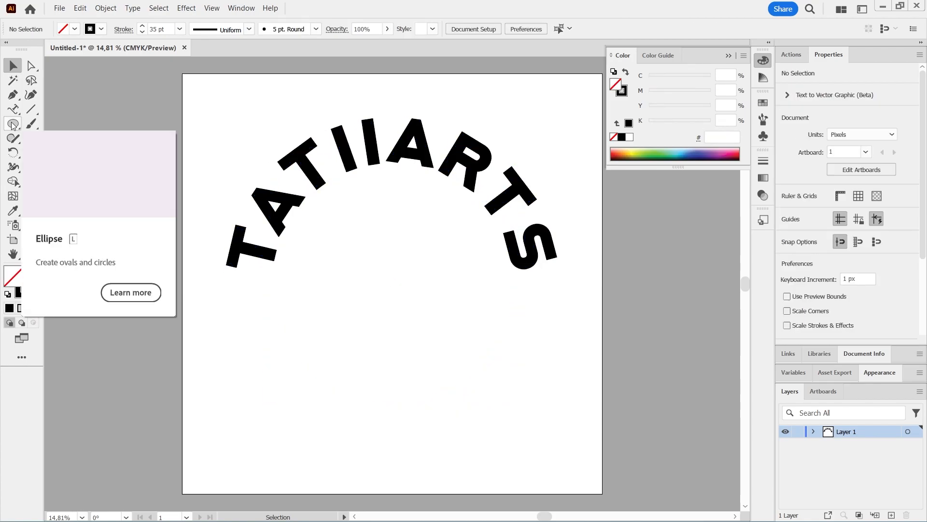
Add the straight text "graphic & design" below the curved text with the Type tool
left_click(12, 124)
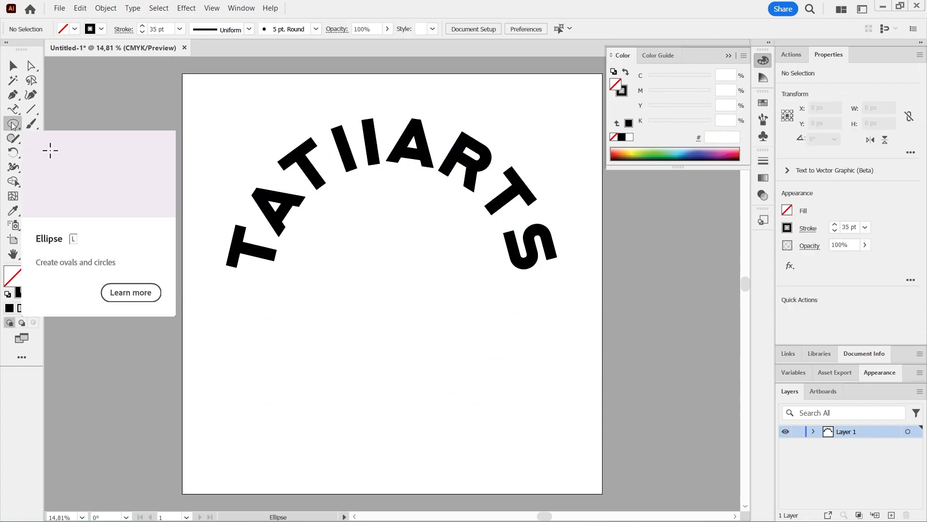
left_click(14, 109)
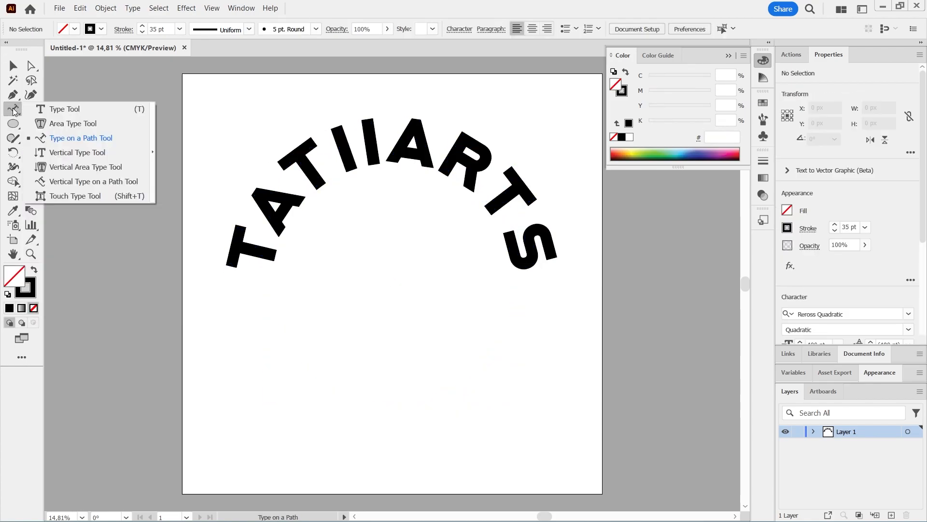
left_click(64, 110)
left_click(269, 315)
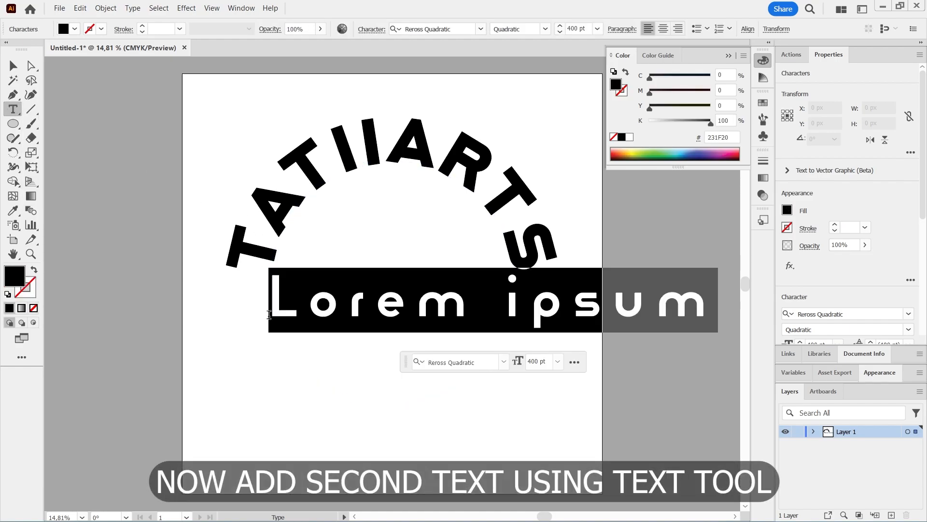
type("gr")
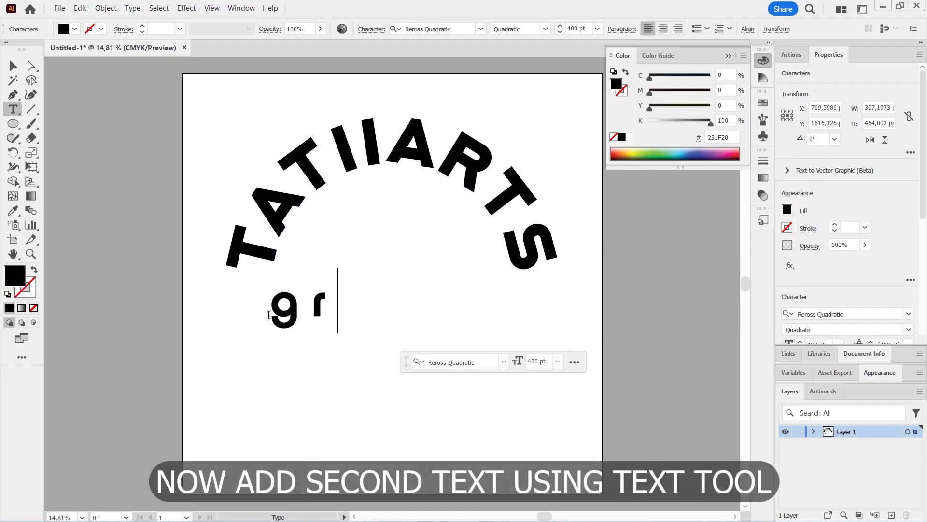
type("aphic & ")
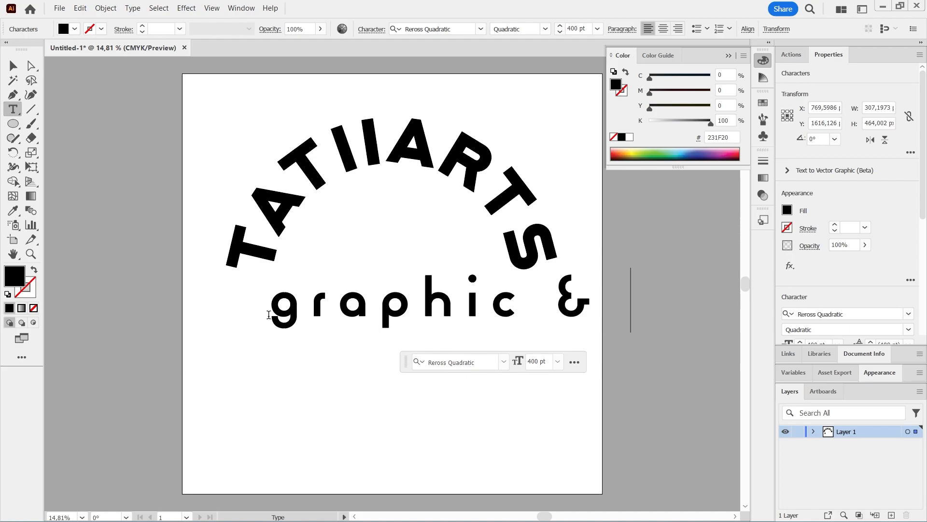
type("des")
Set the "graphic & design" text to 226 pt with a letter spacing of 0
key("ctrl")
key("ctrl+a")
left_click(537, 363)
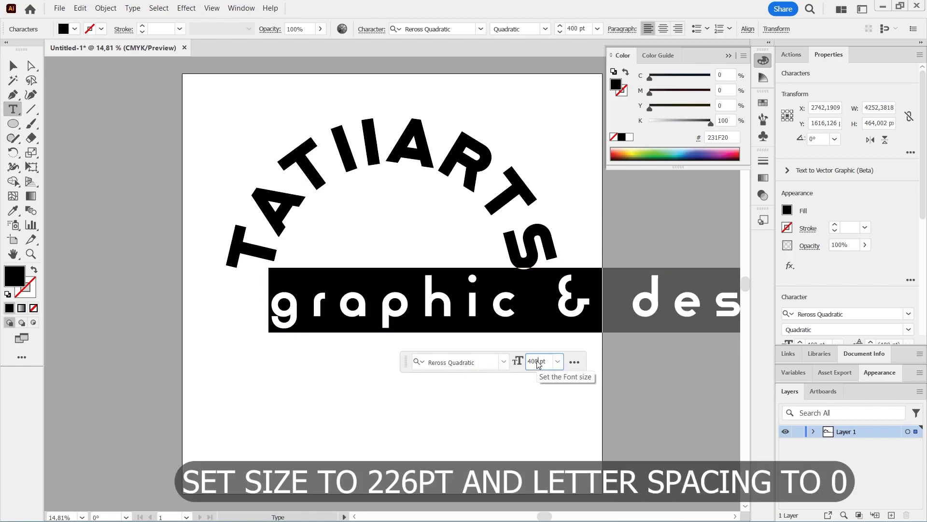
type("226")
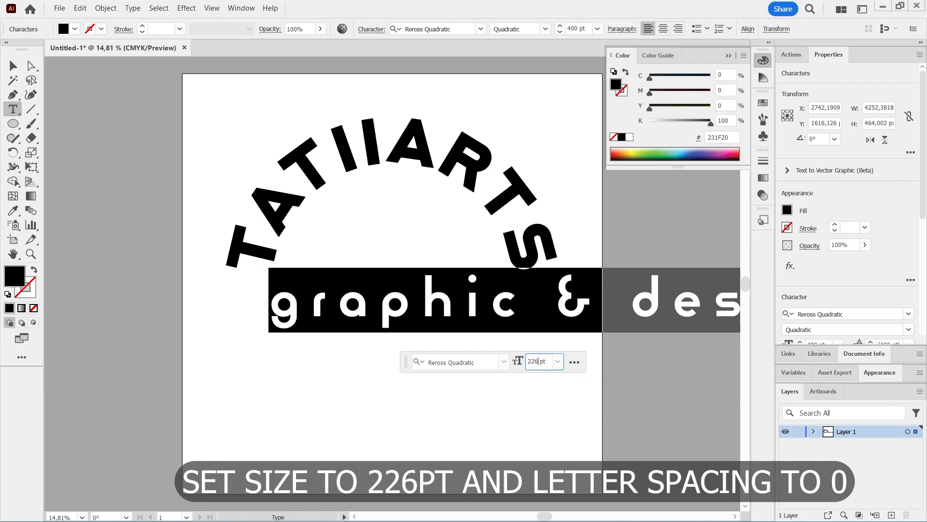
key("Return")
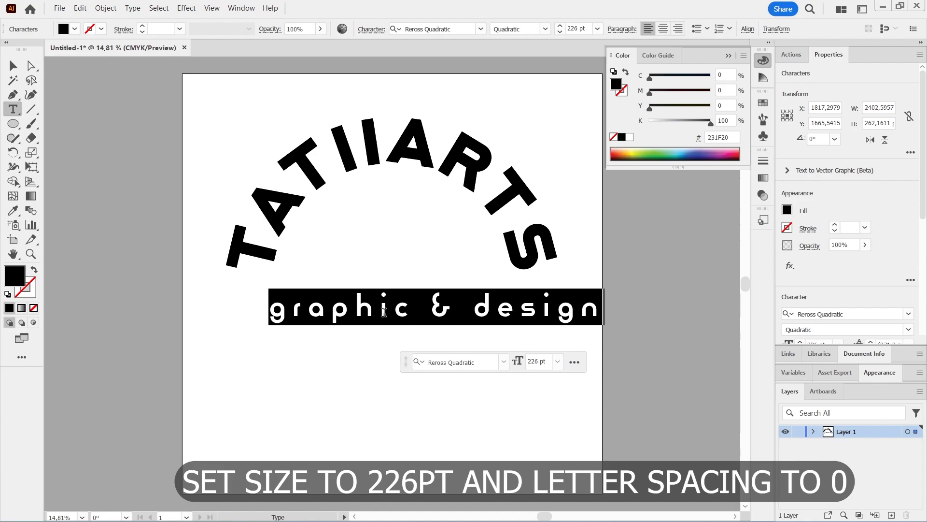
scroll(860, 270, "down", 5)
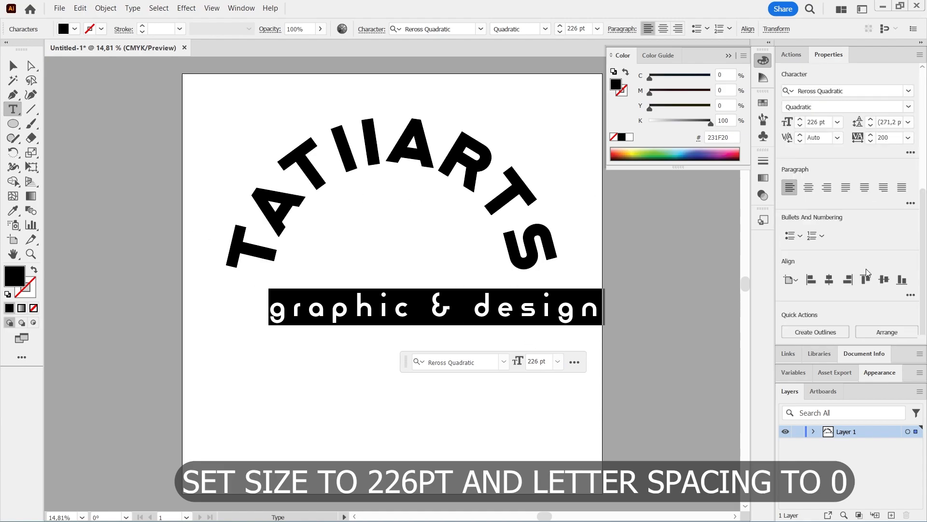
left_click(908, 140)
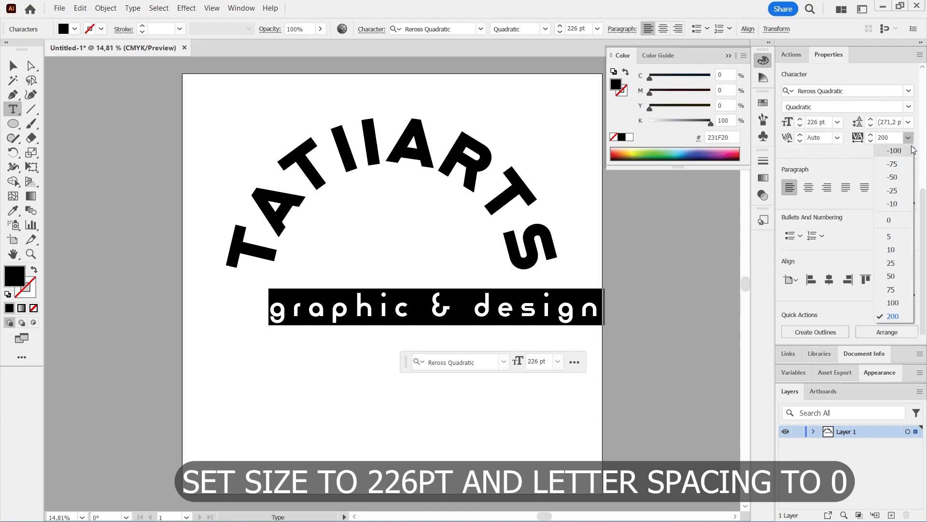
left_click(905, 221)
Move the "graphic & design" text slightly to the right so it sits centrally beneath the curved text, and deselect it
left_click(13, 65)
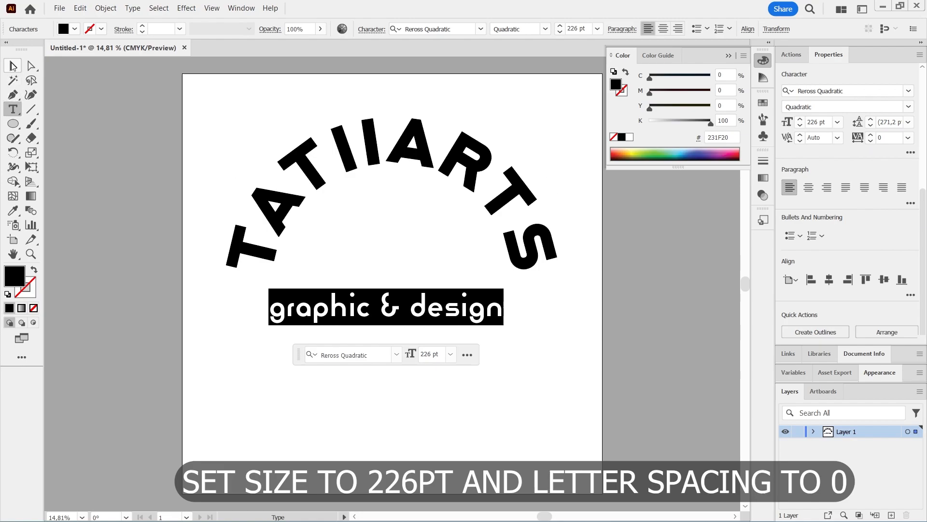
left_click_drag(411, 306, 418, 300)
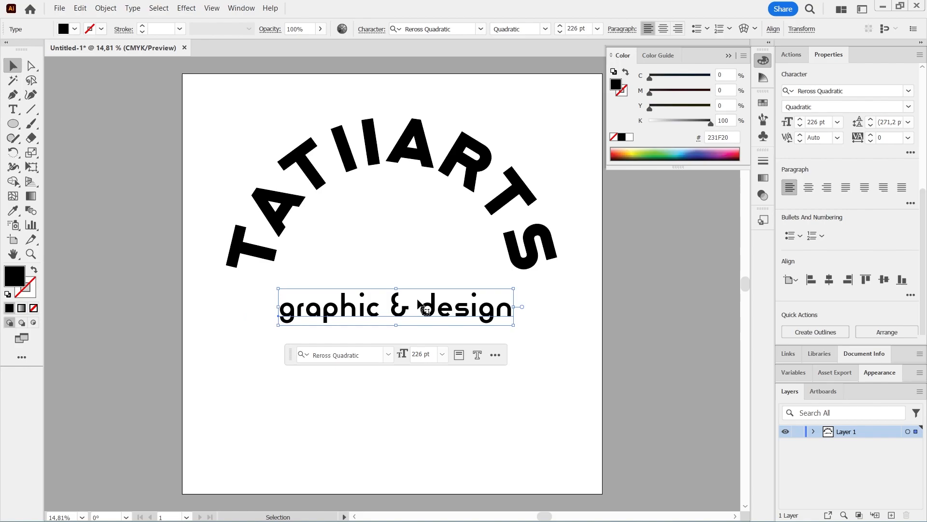
left_click(145, 290)
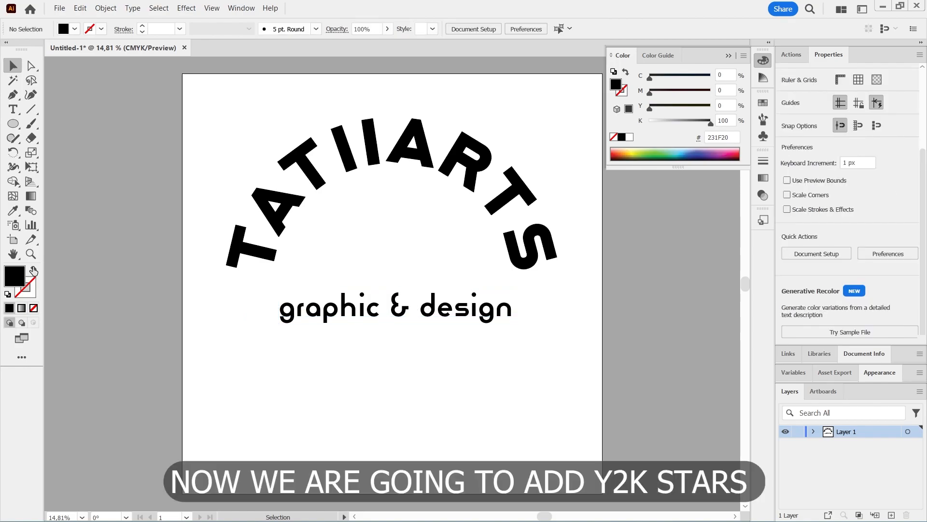
Draw a black circle about 362 px wide below the text and apply Pucker & Bloat at -60% to shape a star
left_click(15, 125)
left_click_drag(315, 387, 354, 439)
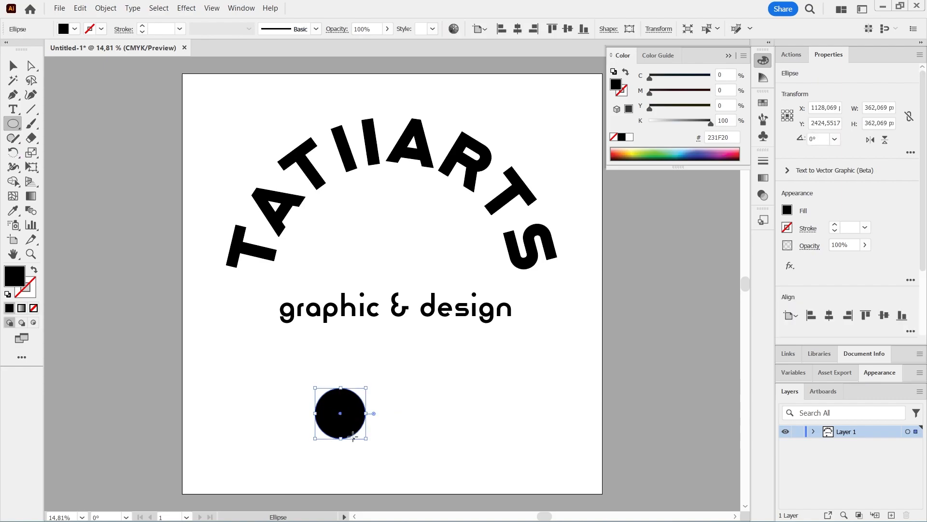
left_click(185, 8)
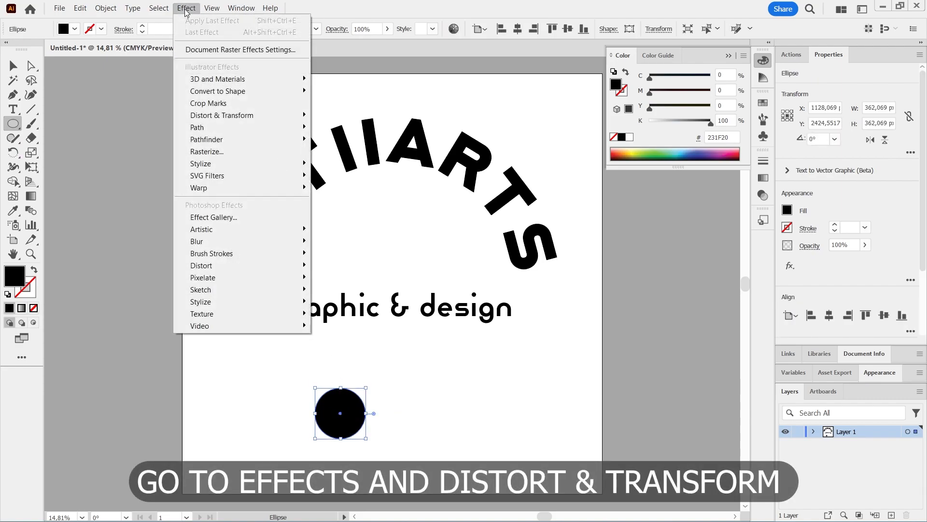
mouse_move(236, 123)
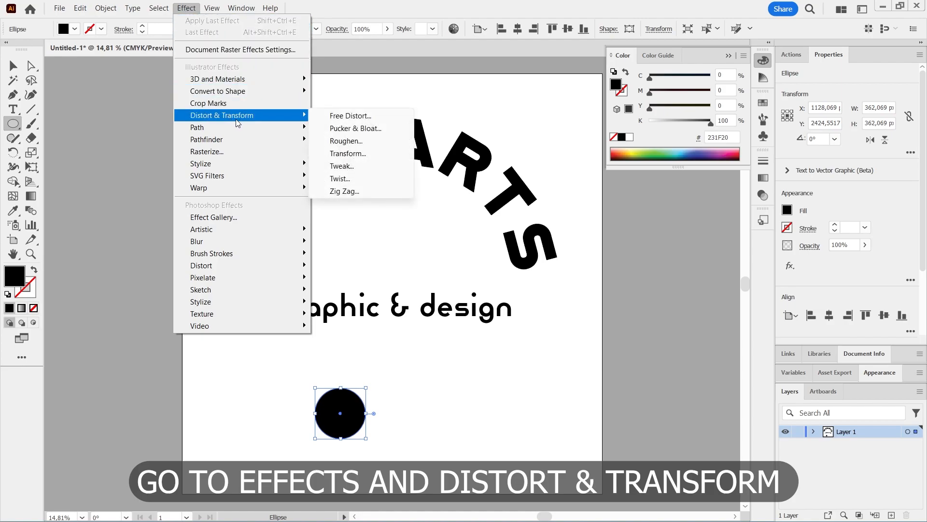
left_click(332, 129)
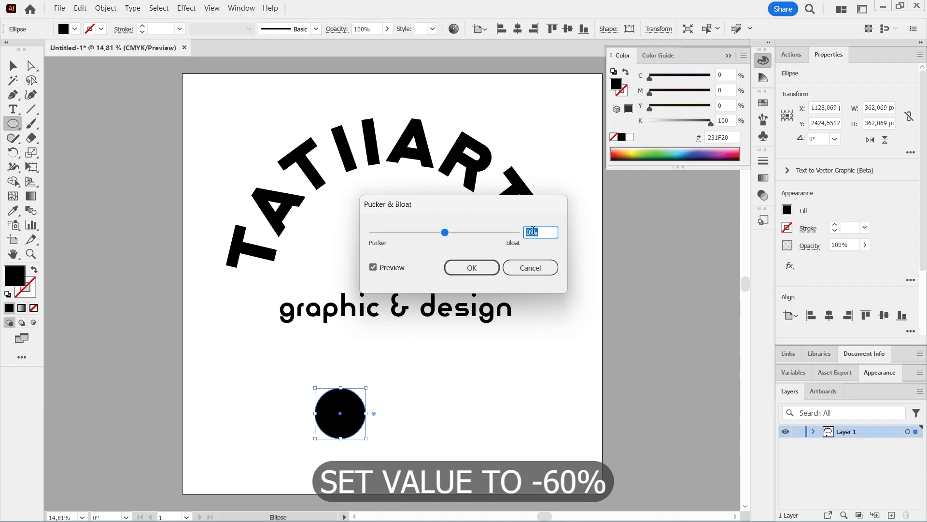
type("-60")
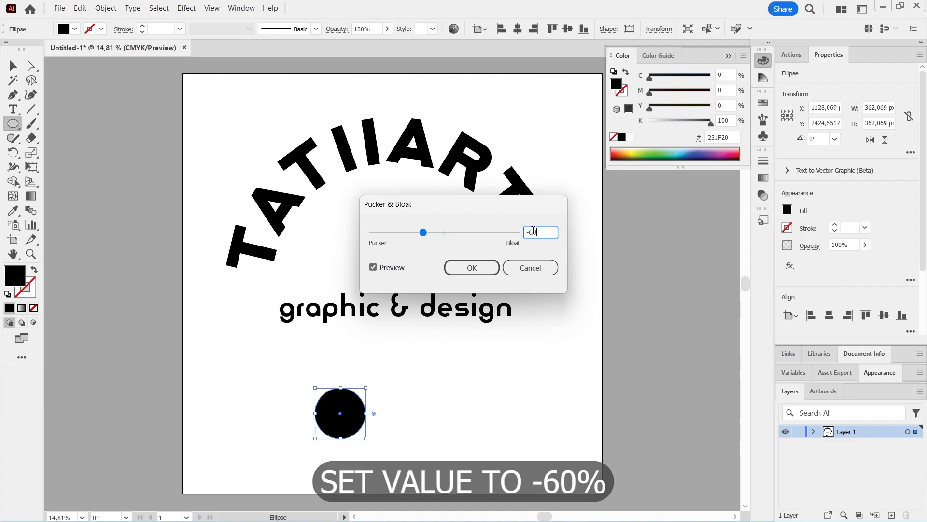
left_click(472, 268)
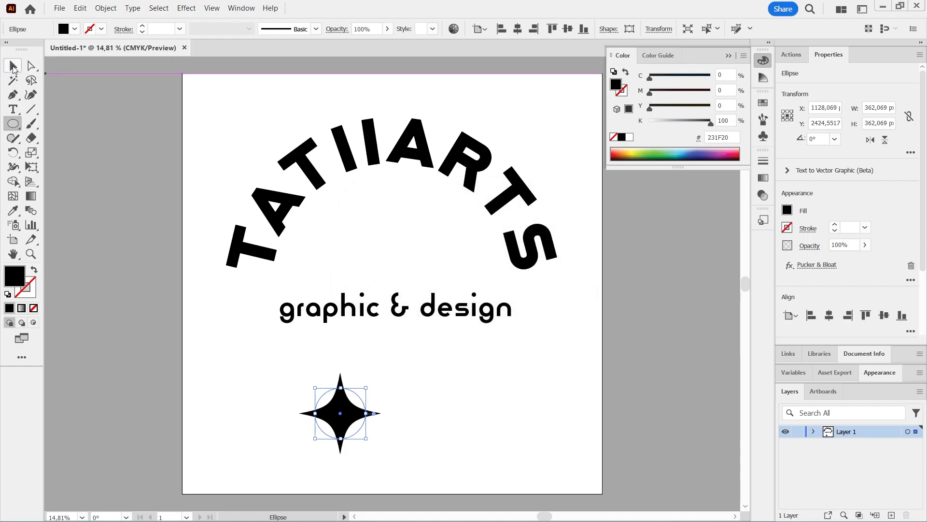
Move the star up inside the arched text and scale its shape down to about 286 px wide
left_click_drag(354, 412, 373, 238)
left_click_drag(334, 263, 355, 255)
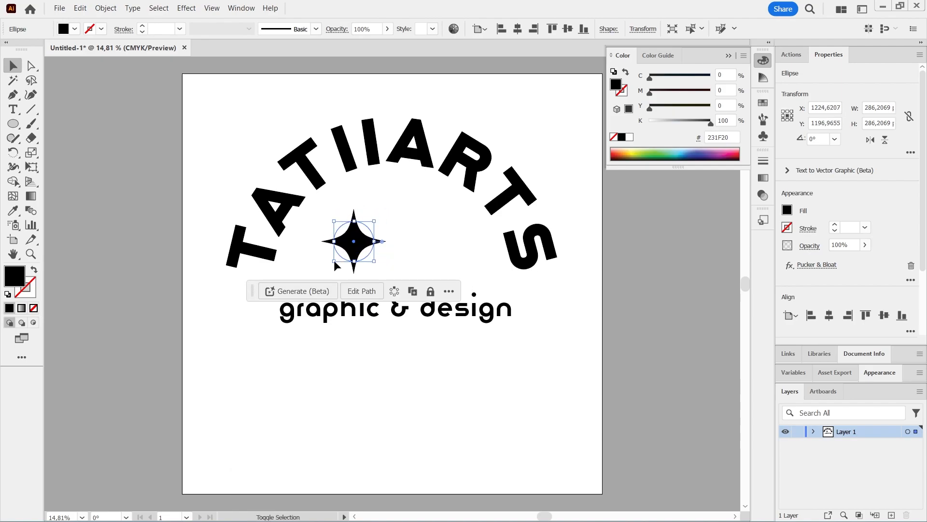
key("ctrl+a")
left_click(355, 250)
left_click(190, 235)
Duplicate the star twice, scaling the copies smaller and arranging them to the upper and lower right of the first star
left_click(357, 248)
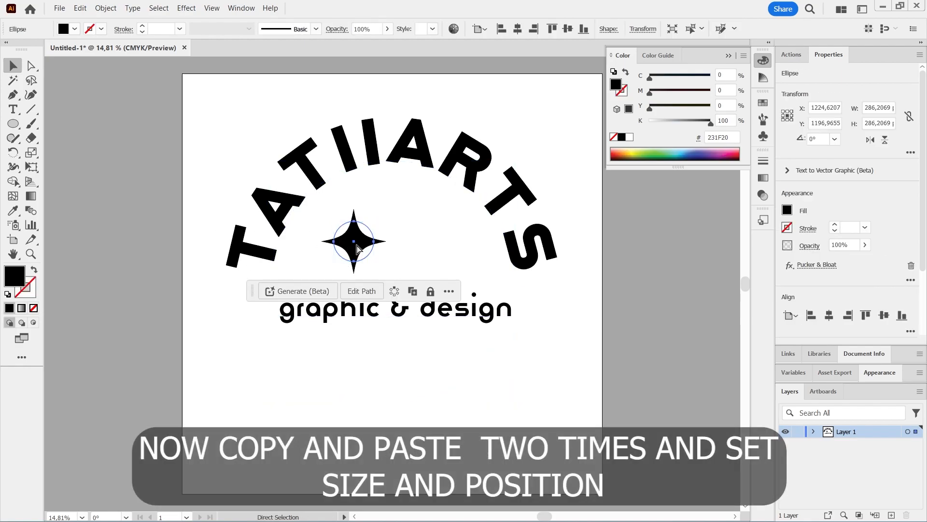
key("ctrl+c")
key("ctrl+v")
left_click_drag(395, 315, 392, 268)
key("ctrl+v")
left_click(415, 227)
left_click_drag(429, 203, 406, 223)
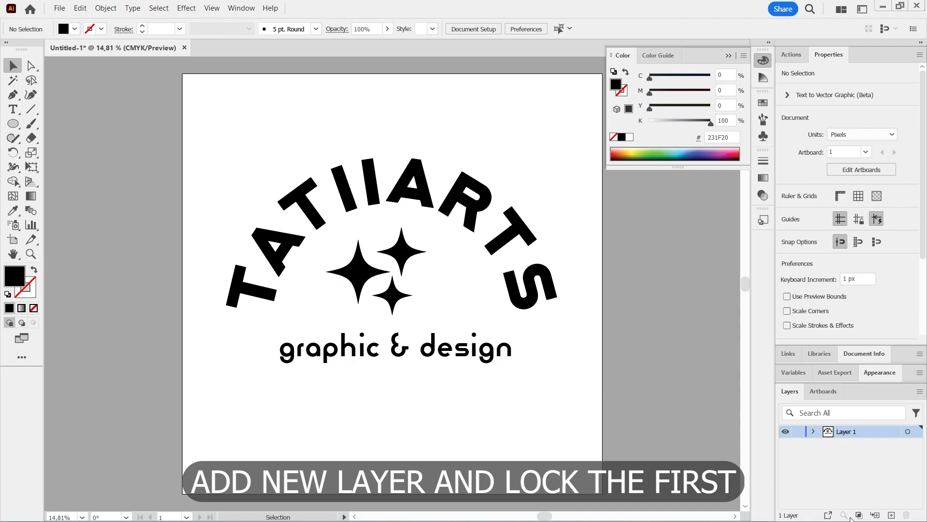
Add a new layer beneath Layer 1 and lock Layer 1
left_click(892, 515)
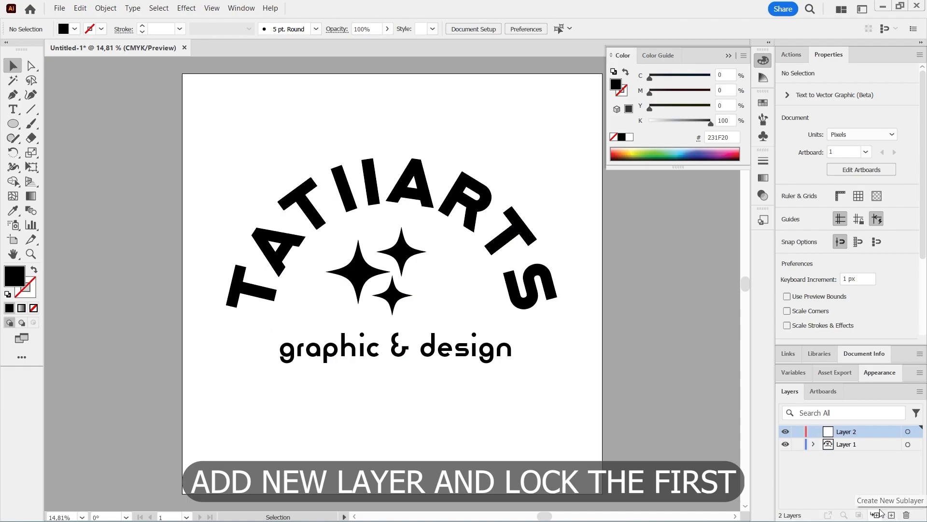
left_click_drag(857, 431, 843, 449)
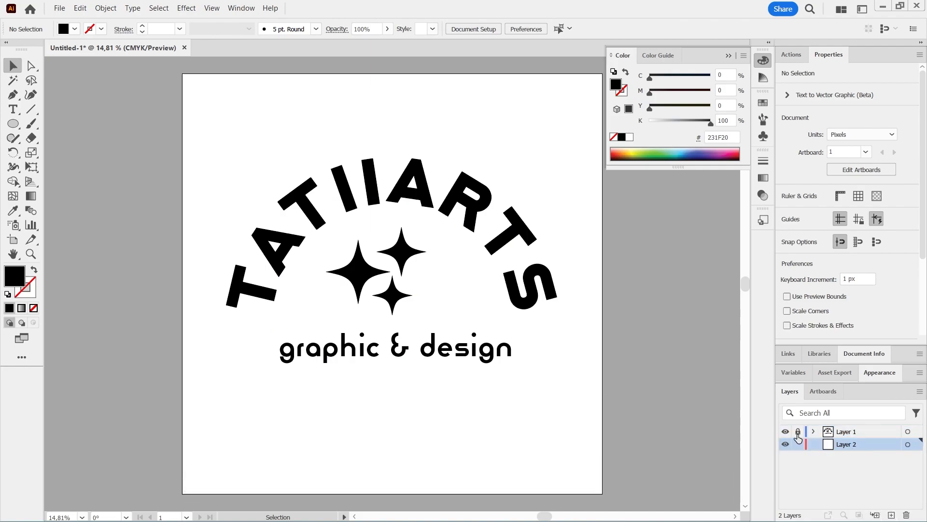
Draw a 3000 × 3000 px square covering the artboard on Layer 2 and fill it with a freeform gradient
left_click(9, 126)
left_click(72, 123)
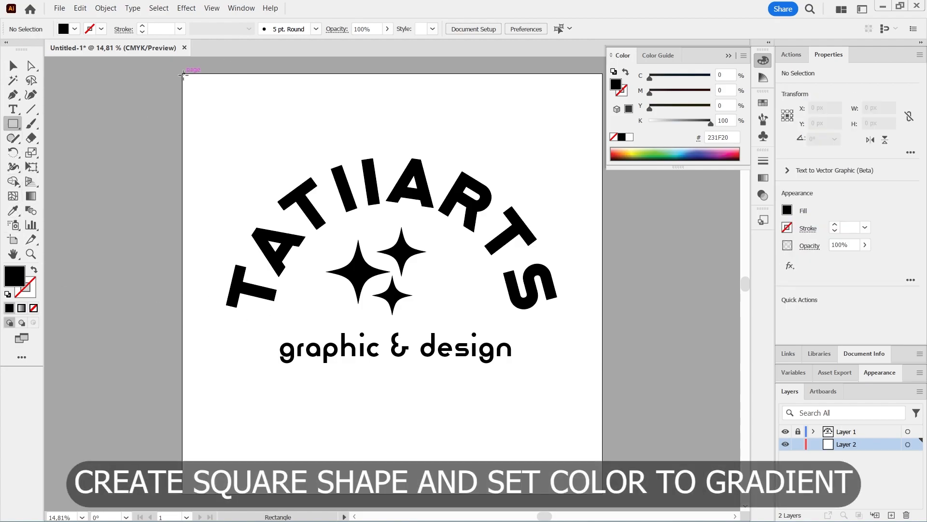
left_click_drag(181, 73, 602, 493)
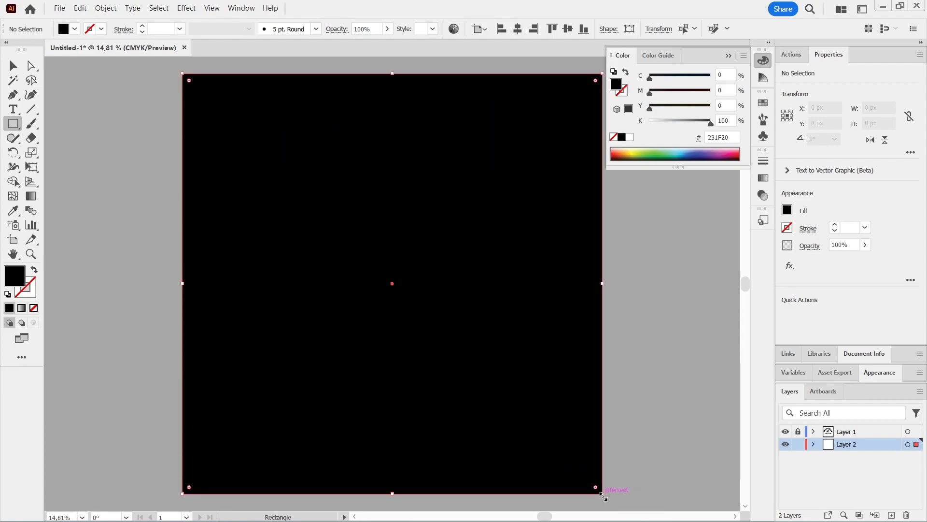
left_click(22, 310)
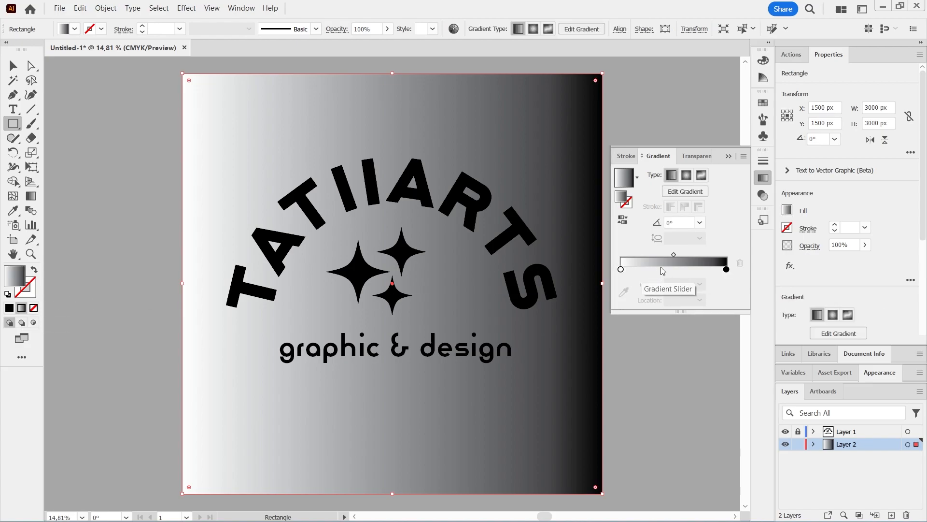
left_click(702, 176)
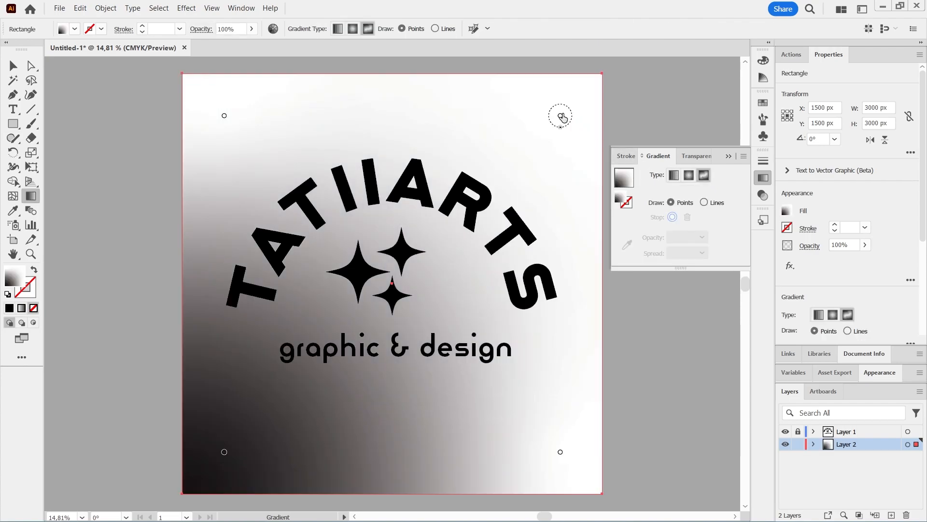
Color the gradient's upper-right point red (D32427) and its lower-left point orange (F15E22)
double_click(560, 117)
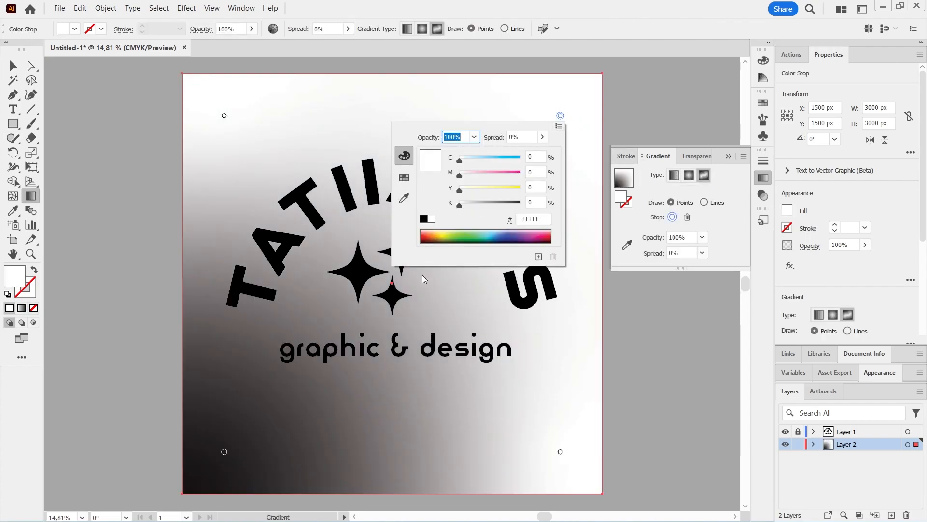
left_click(428, 236)
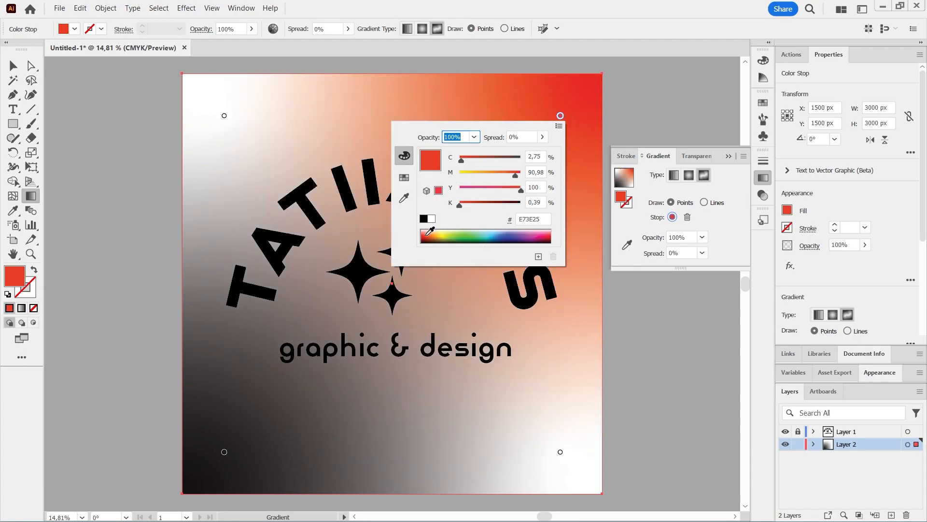
left_click(428, 238)
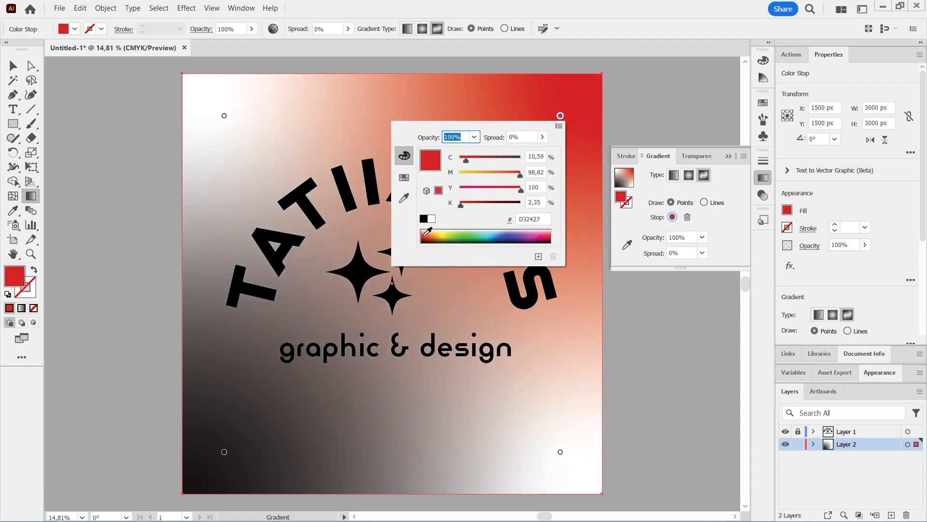
left_click(225, 452)
double_click(224, 451)
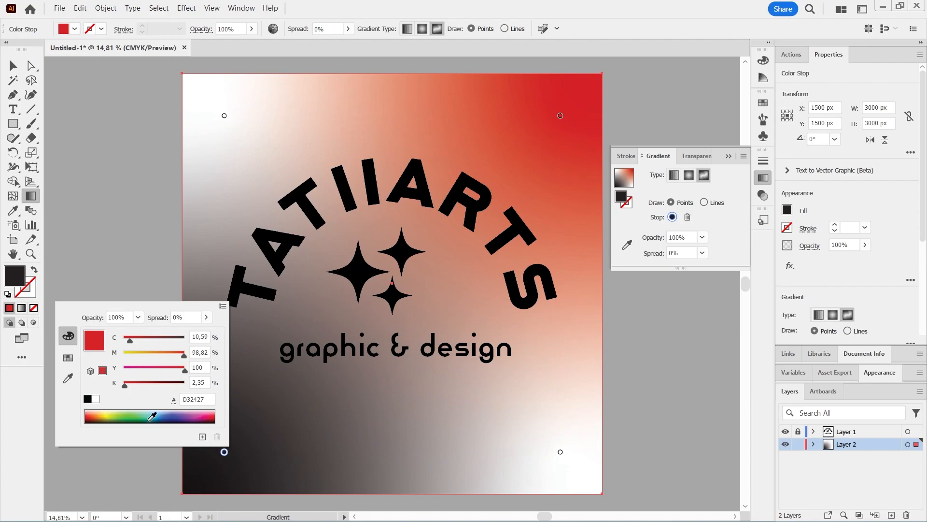
left_click(96, 410)
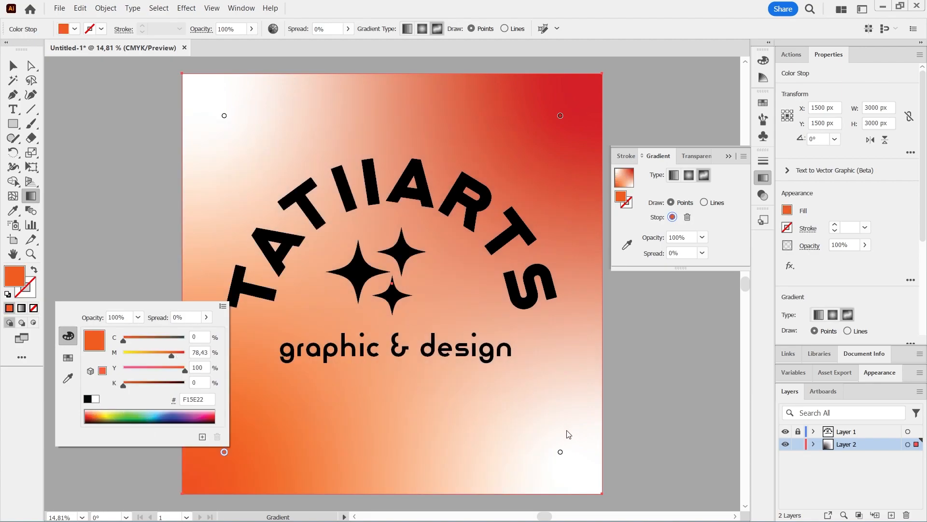
Color the gradient's lower-right point a pale pink and close the gradient settings
left_click(561, 452)
double_click(561, 452)
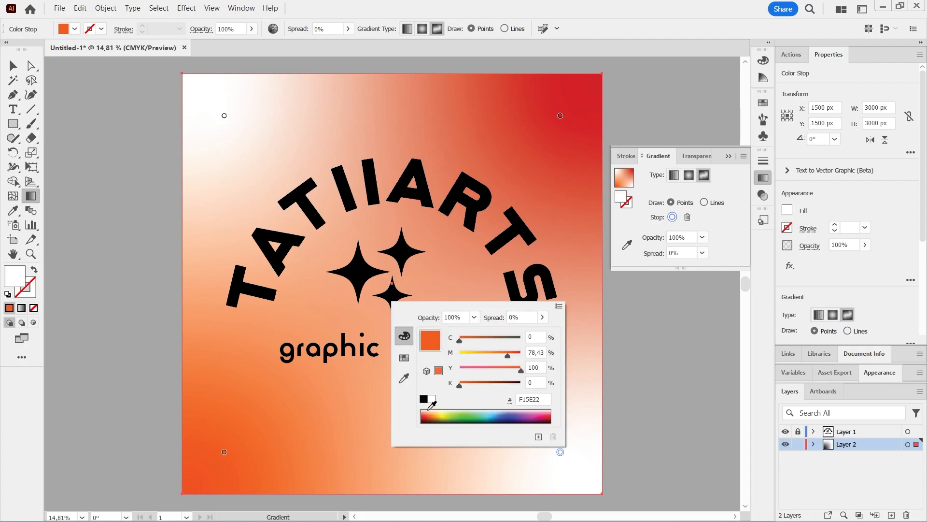
left_click(434, 416)
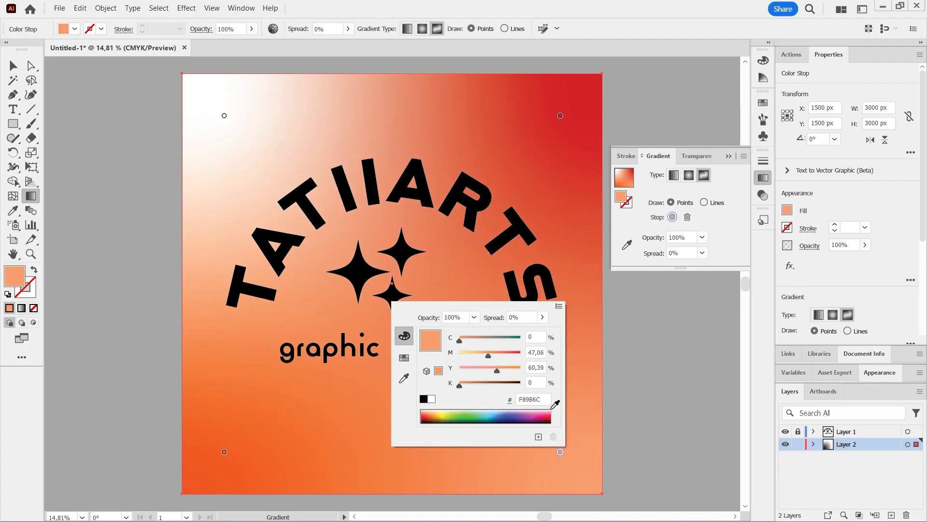
left_click(550, 412)
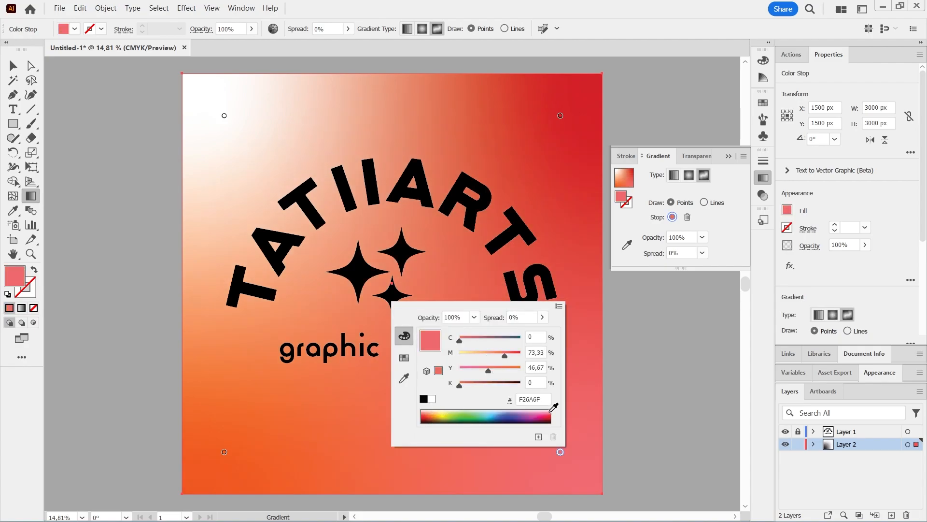
left_click(430, 410)
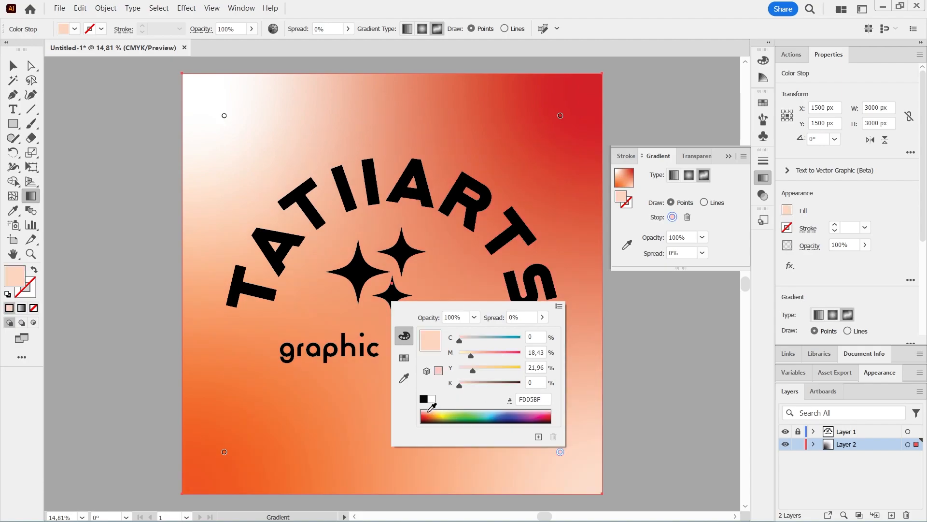
left_click(430, 410)
left_click(429, 408)
left_click(11, 67)
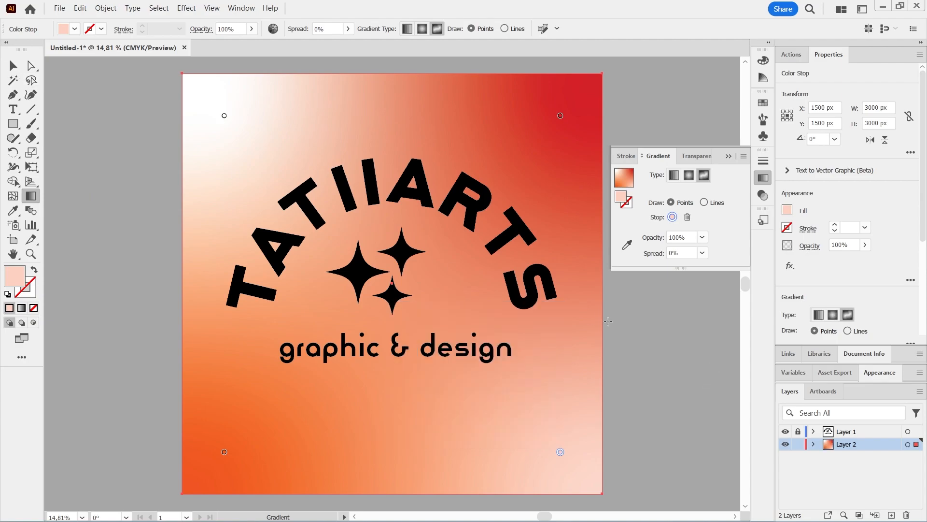
left_click(728, 157)
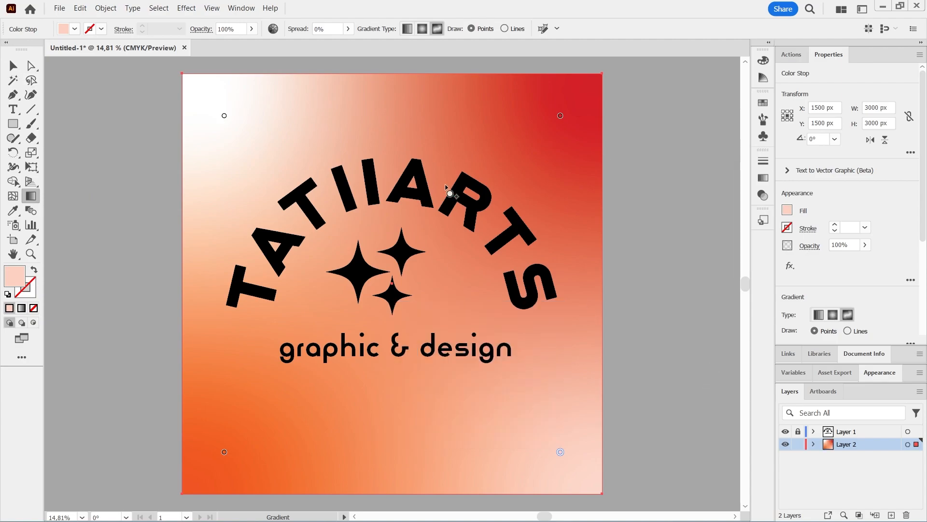
Unlock Layer 1 with the logo and lock the background Layer 2
left_click(13, 66)
left_click(797, 432)
left_click(798, 444)
Set the fill and stroke of the whole logo, including both texts and the stars, to white, and deselect it
left_click_drag(208, 113, 562, 425)
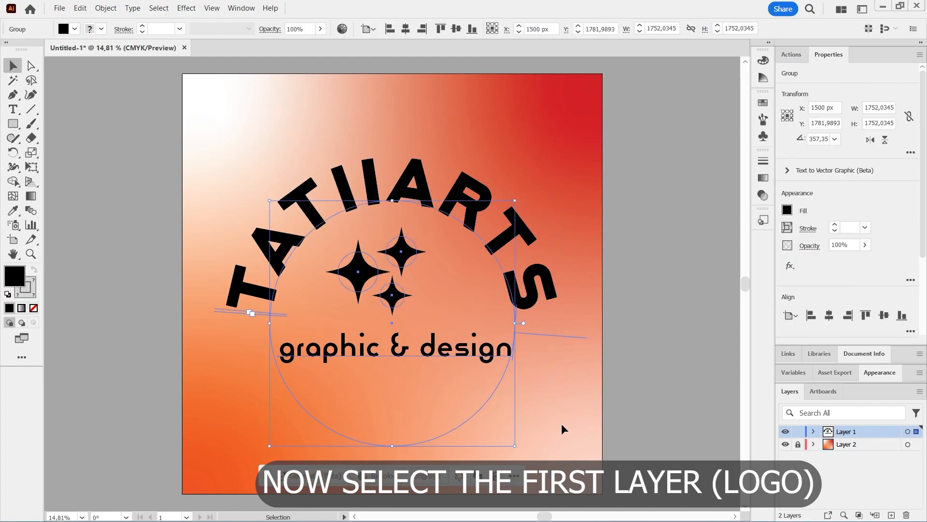
left_click(75, 29)
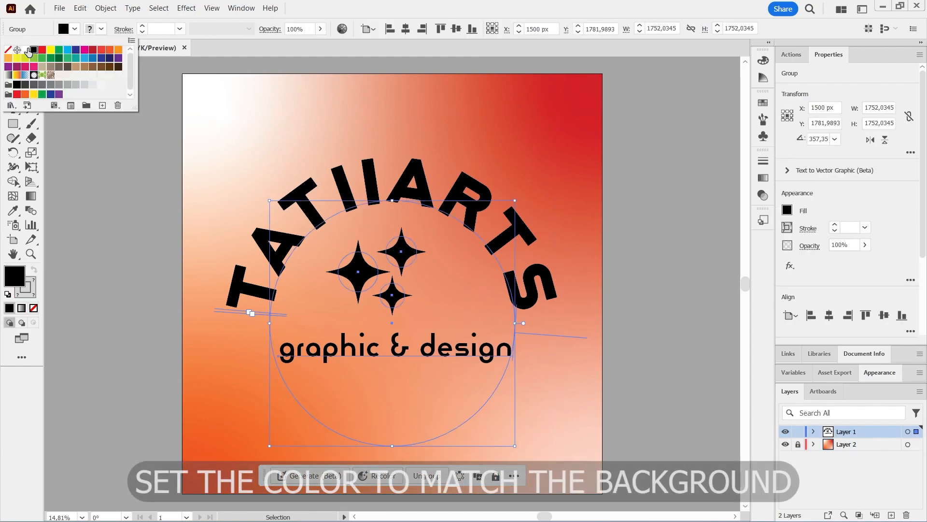
left_click(25, 49)
left_click(102, 30)
left_click(103, 31)
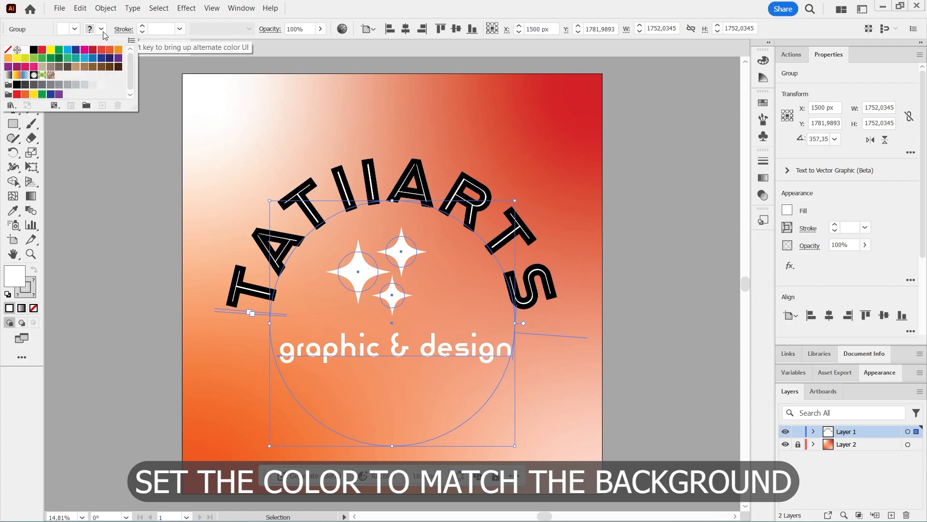
left_click(25, 50)
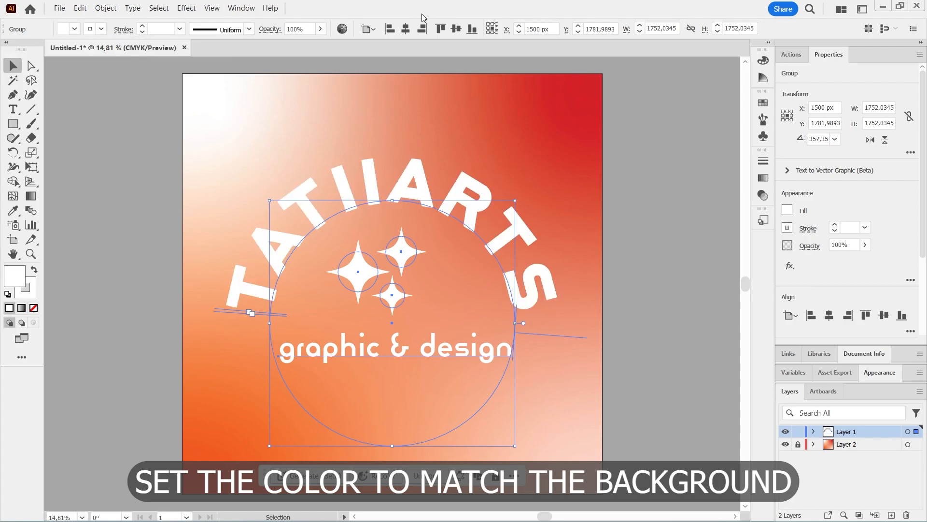
left_click(697, 220)
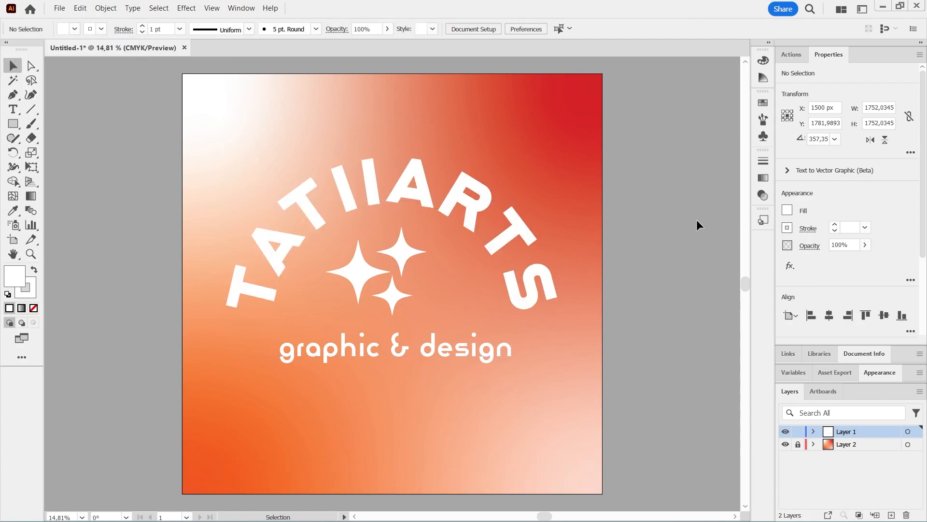